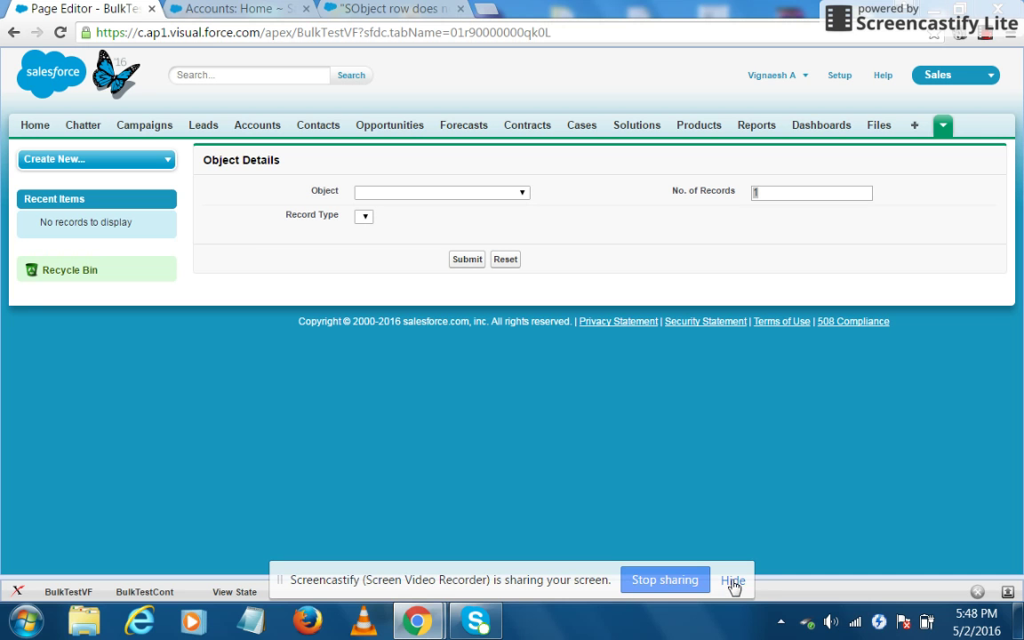
Choose the Account object, keep the Account Gem record type, and enter 100 records
left_click(732, 581)
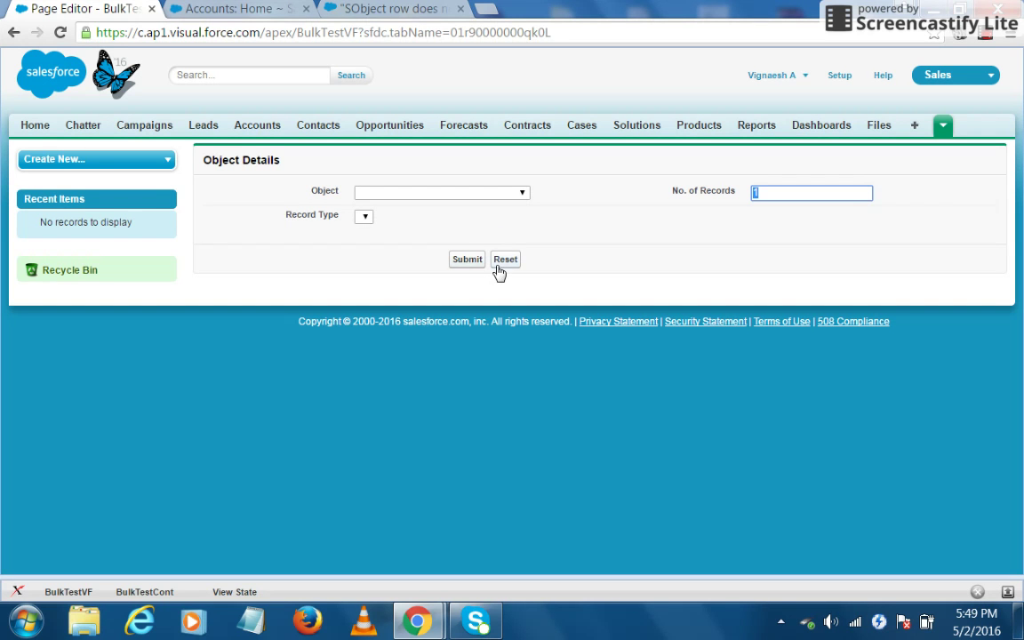
left_click(419, 194)
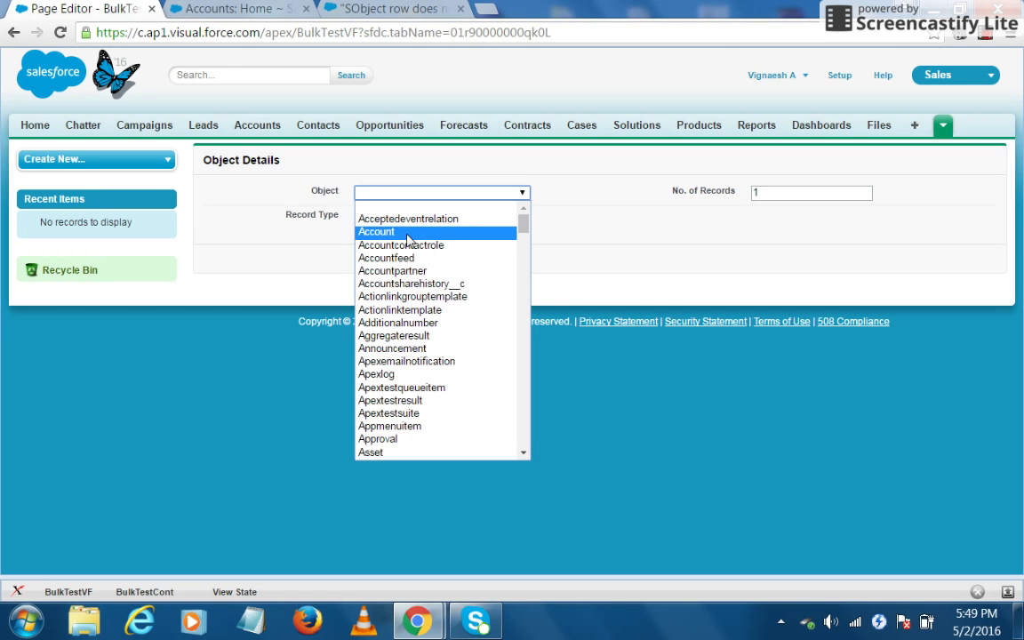
left_click(407, 235)
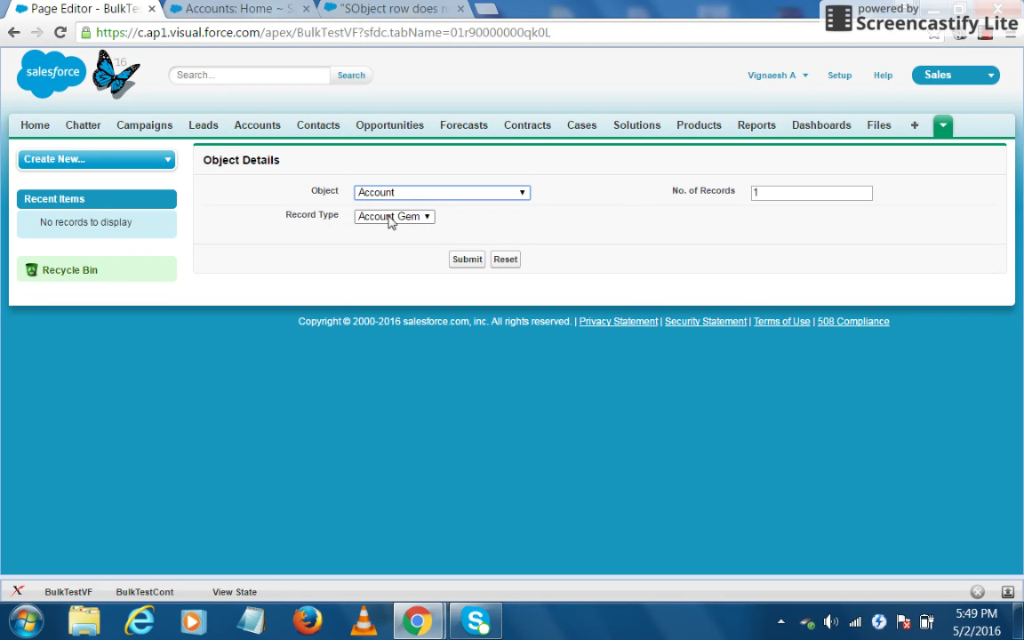
left_click(391, 217)
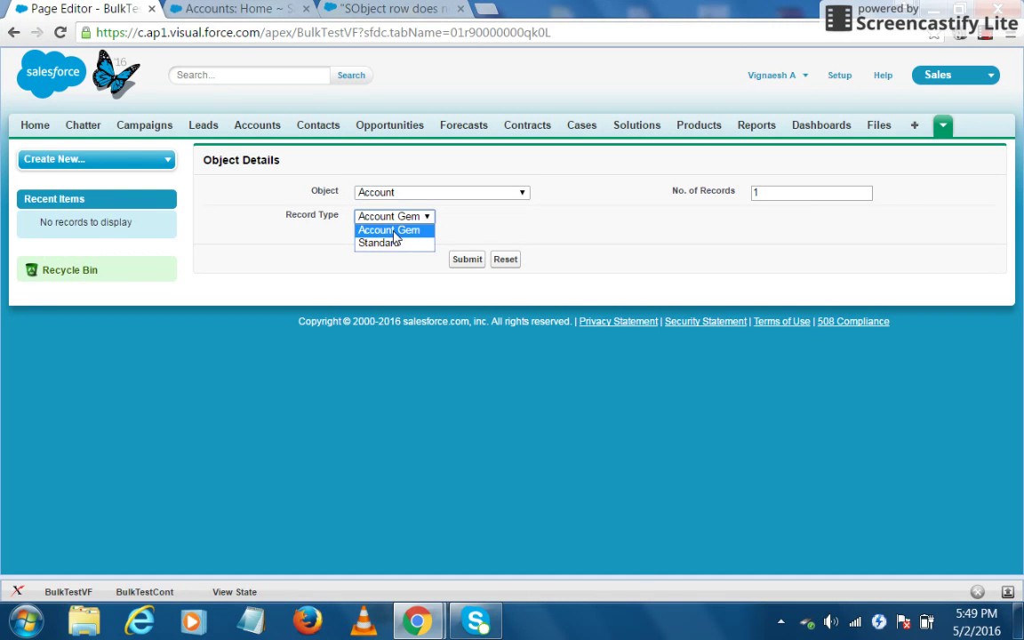
left_click(396, 231)
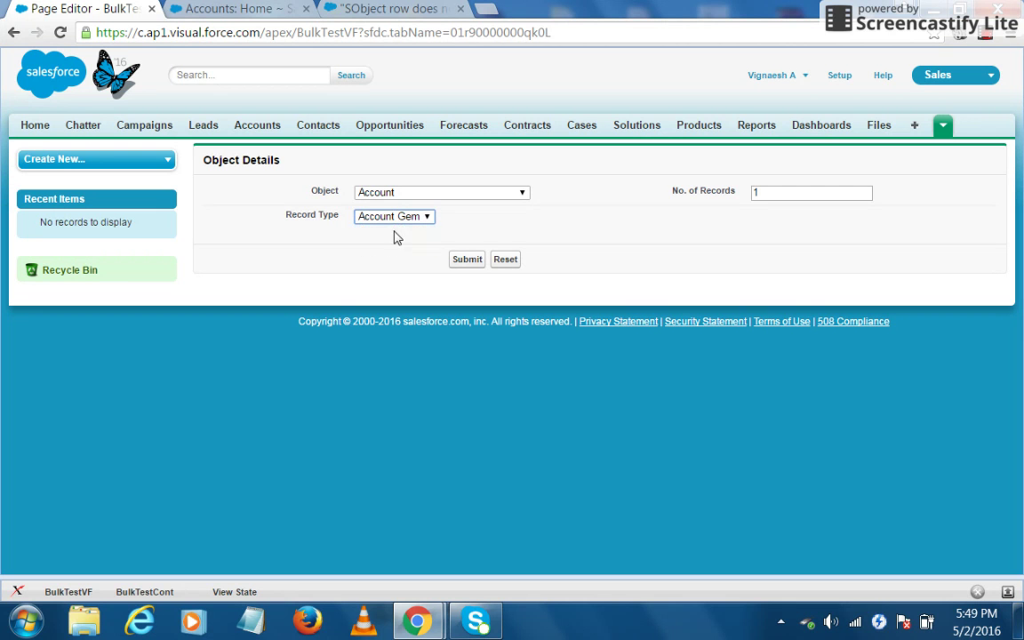
left_click(813, 197)
type("100")
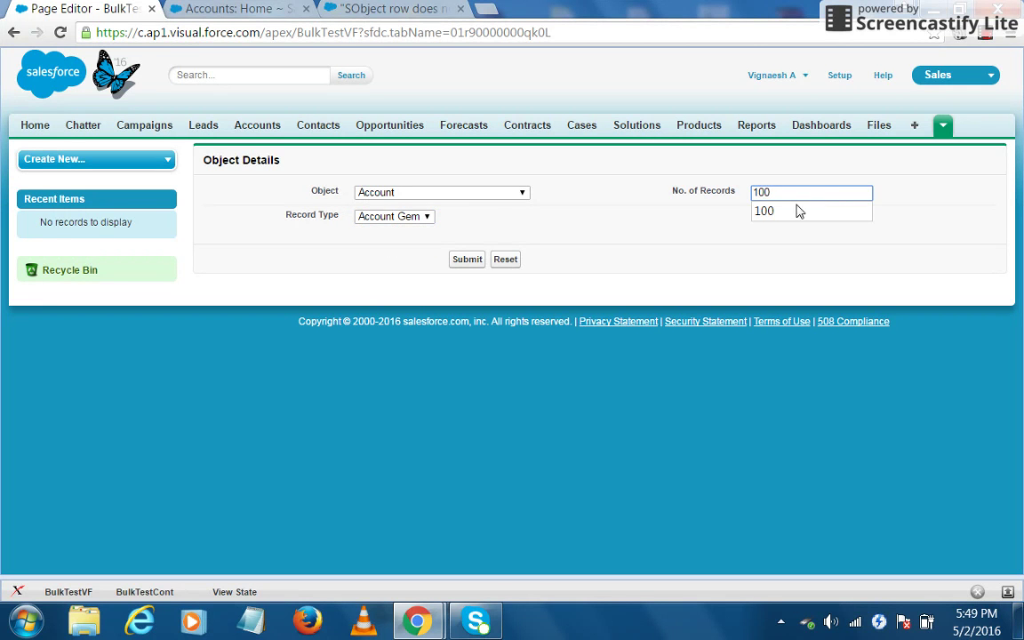
left_click(695, 257)
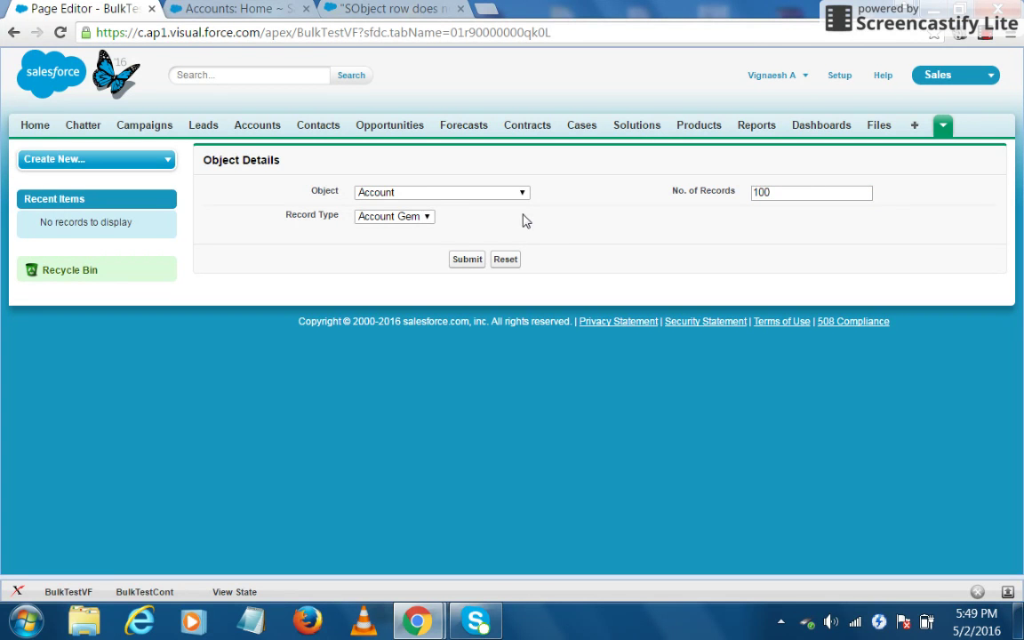
Submit the settings to load the Account fields and enter 'vigtest' as the Account Name
left_click(471, 260)
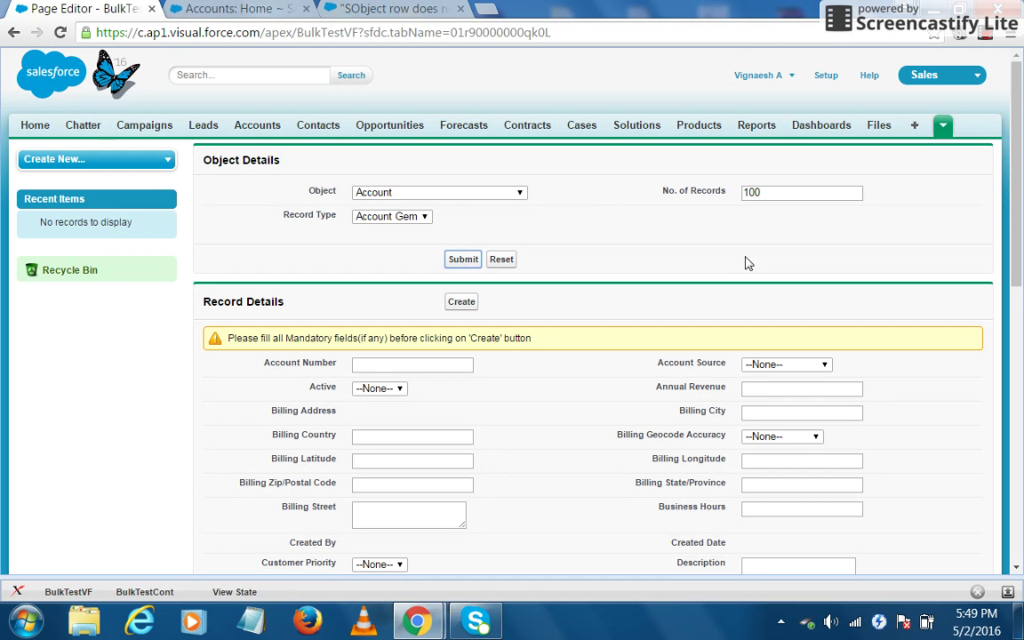
left_click_drag(1014, 173, 864, 228)
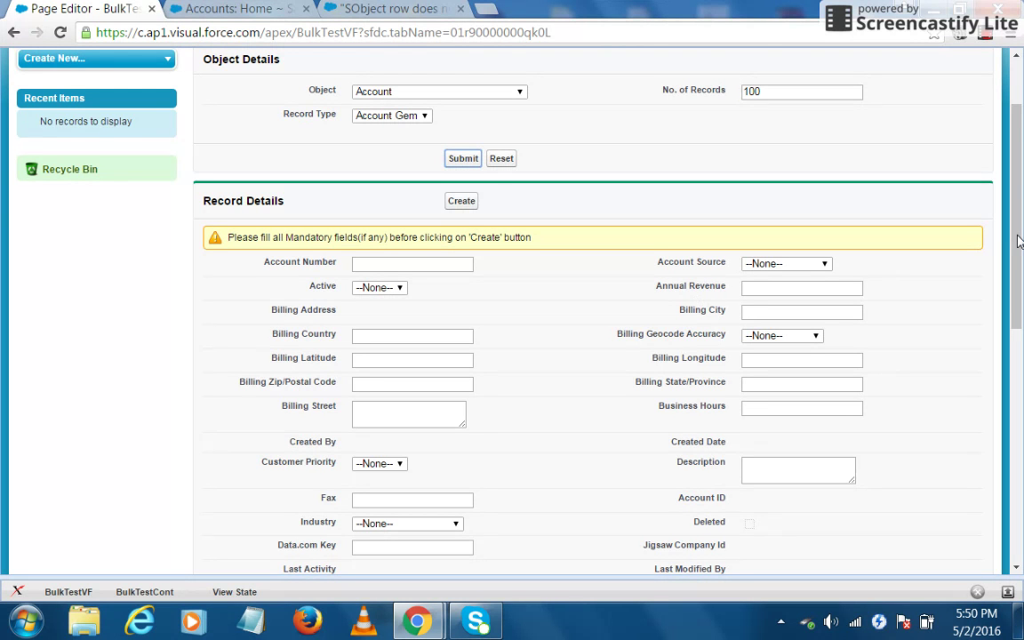
left_click_drag(1019, 242, 1019, 431)
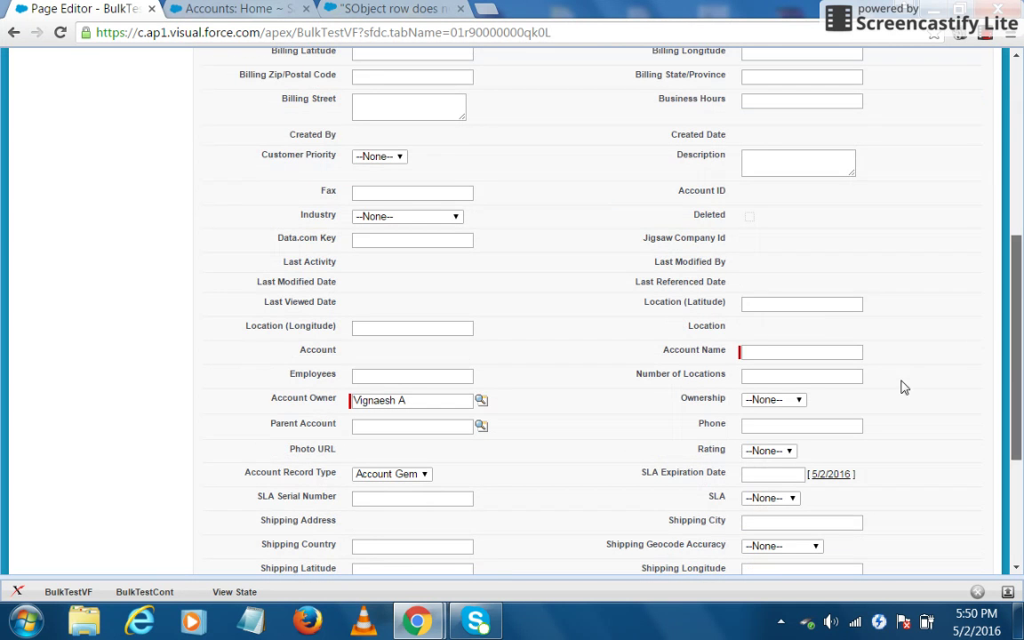
left_click(769, 349)
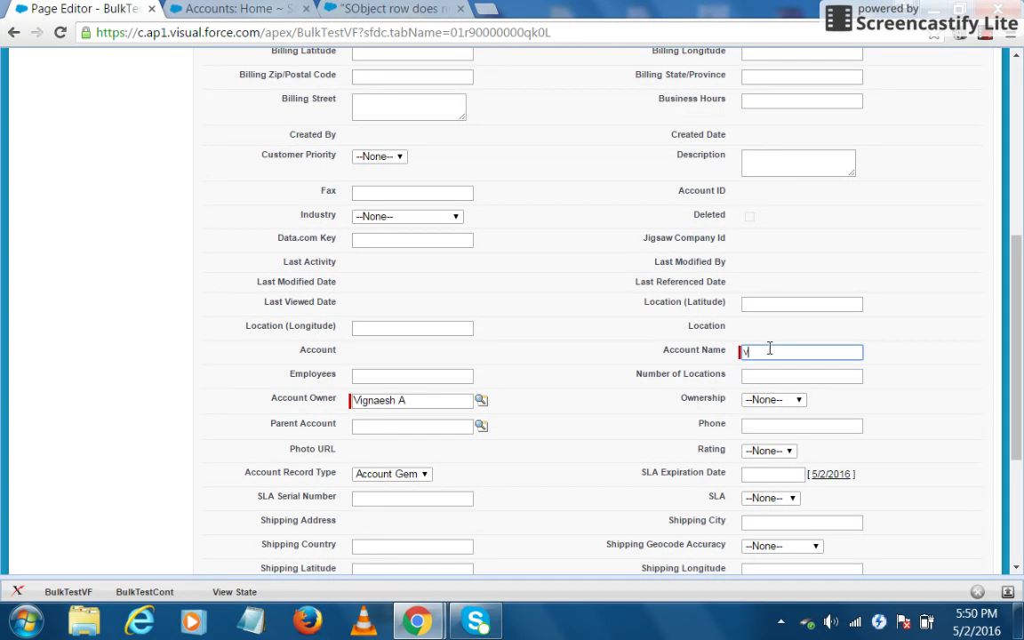
type("vigtest")
left_click_drag(1010, 362, 1019, 93)
Create the 100 Account records and review the 1502 ms transaction time and SOQL query usage
left_click(462, 303)
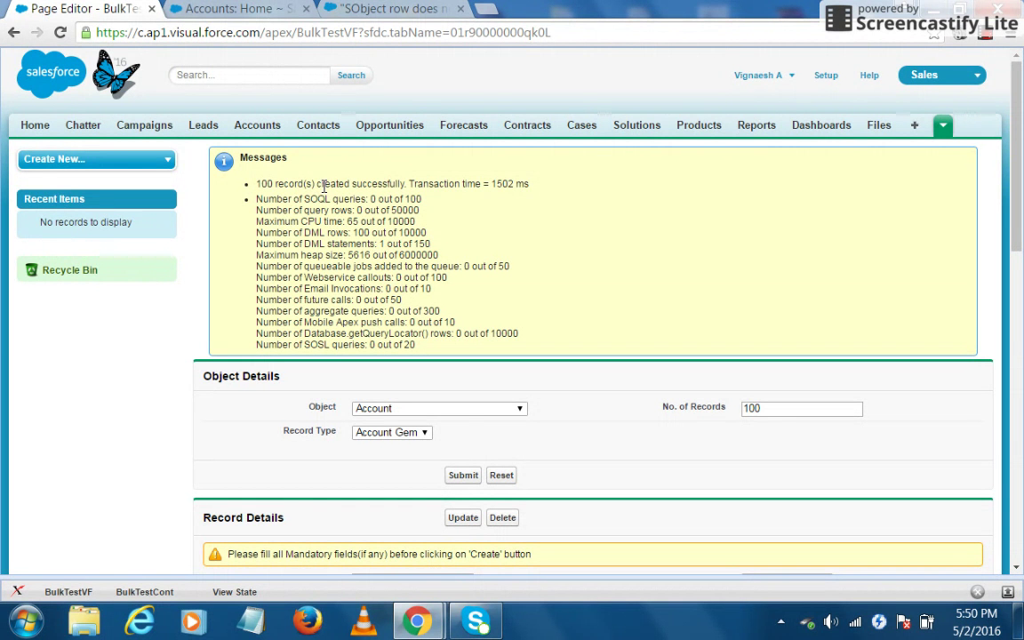
left_click_drag(490, 184, 523, 187)
left_click(264, 202)
left_click_drag(362, 199, 302, 204)
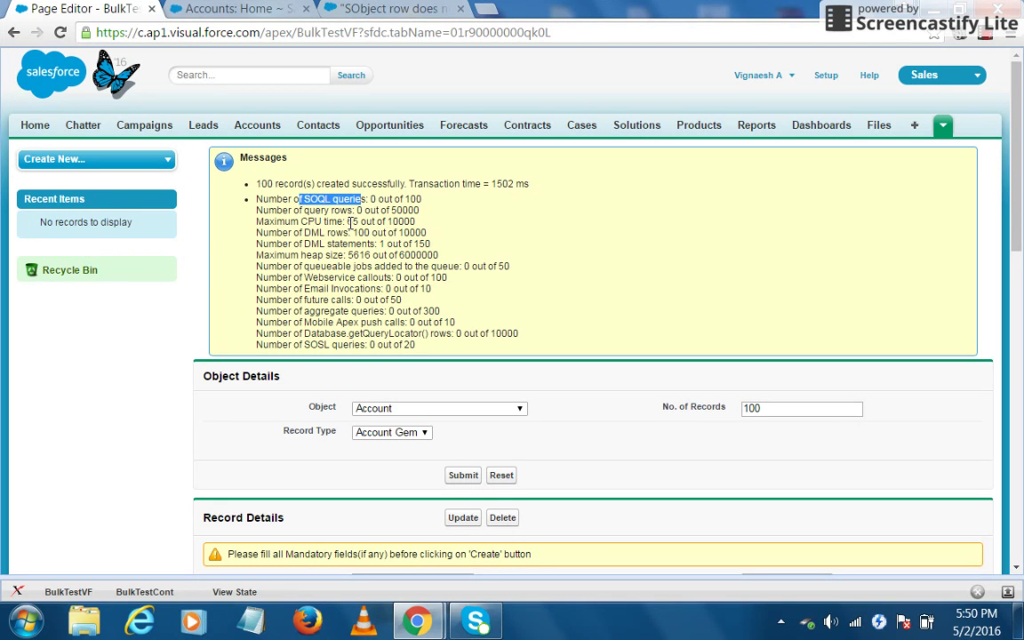
left_click(313, 222)
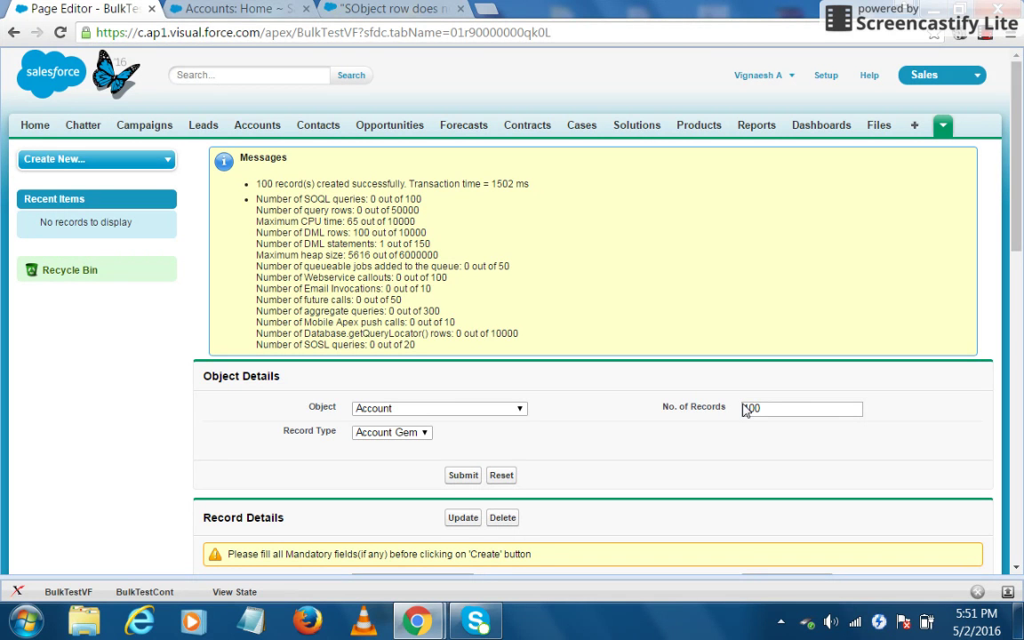
Reload the Accounts home page and open the new vigtest98 account's details
left_click(253, 9)
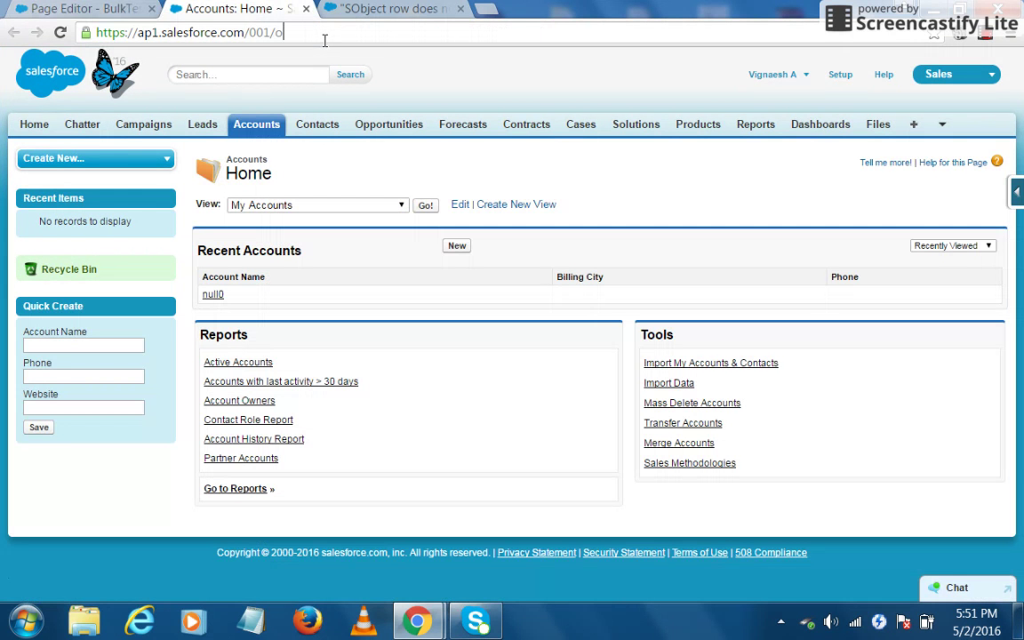
left_click(326, 39)
key("Return")
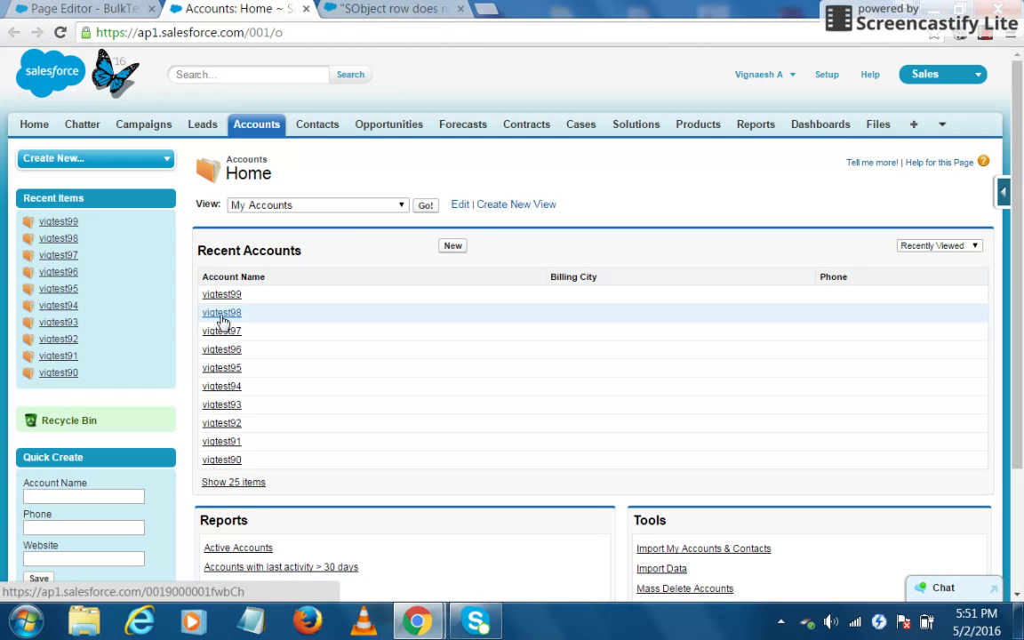
left_click(222, 313)
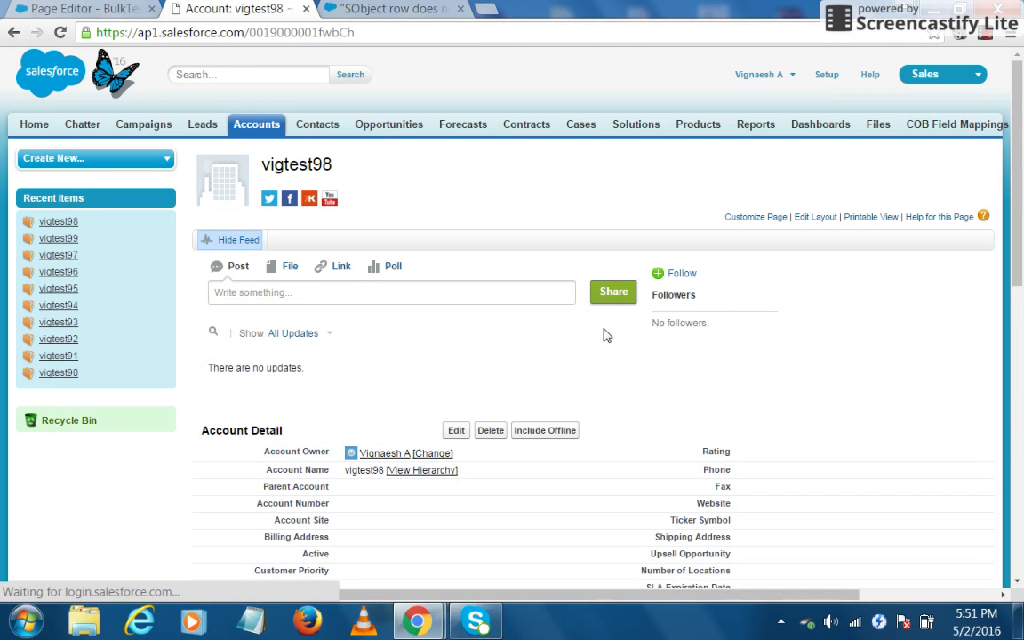
scroll(673, 454, "down", 2)
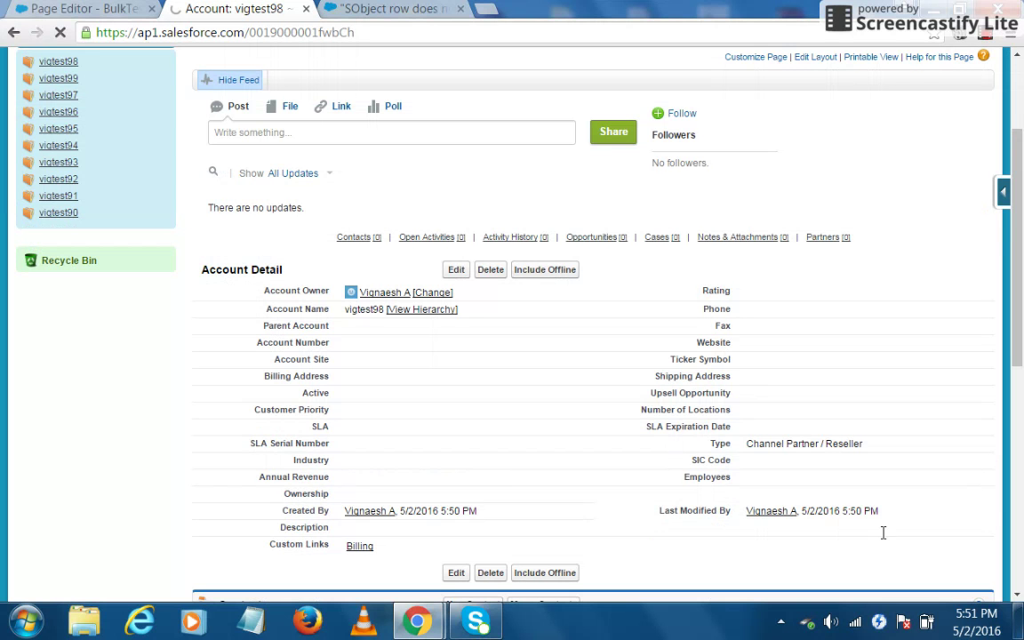
On the bulk testing page, set Active to Yes and update all 100 accounts
left_click(93, 8)
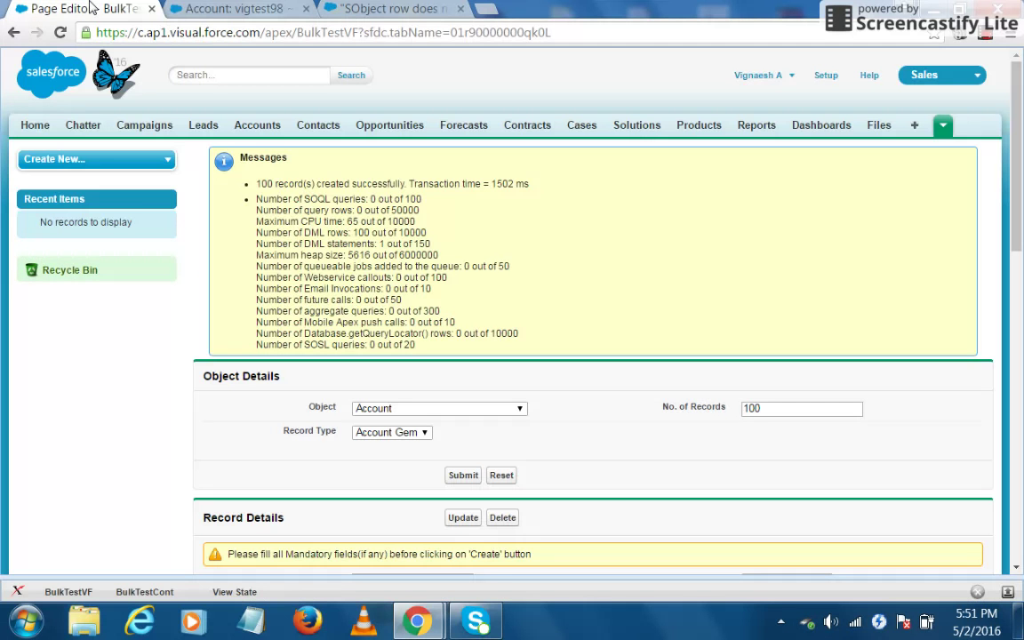
scroll(622, 511, "down", 1)
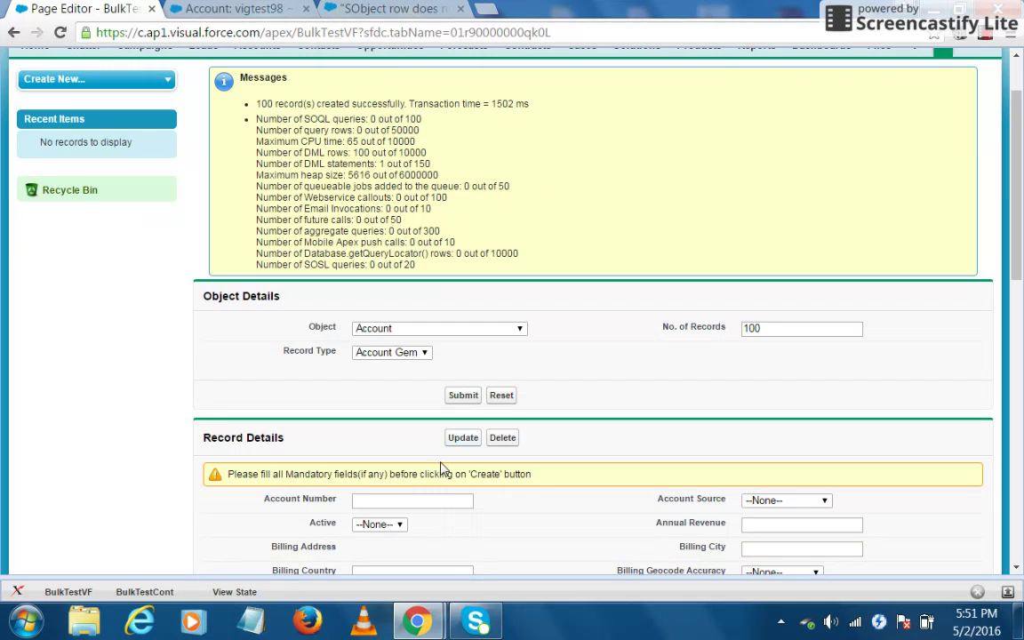
scroll(975, 342, "down", 2)
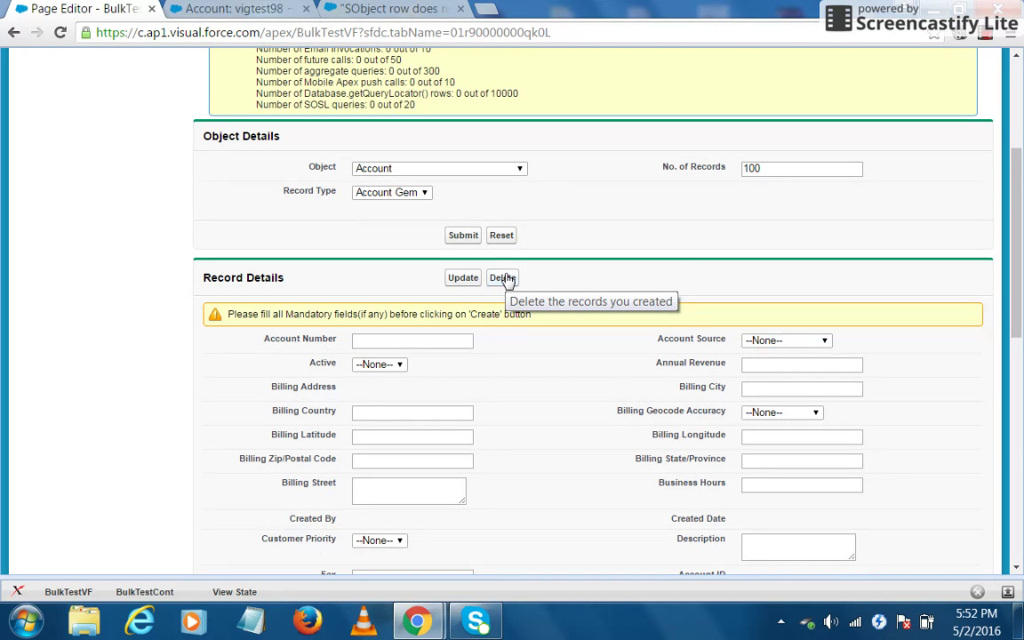
left_click_drag(1019, 204, 1019, 233)
left_click(373, 277)
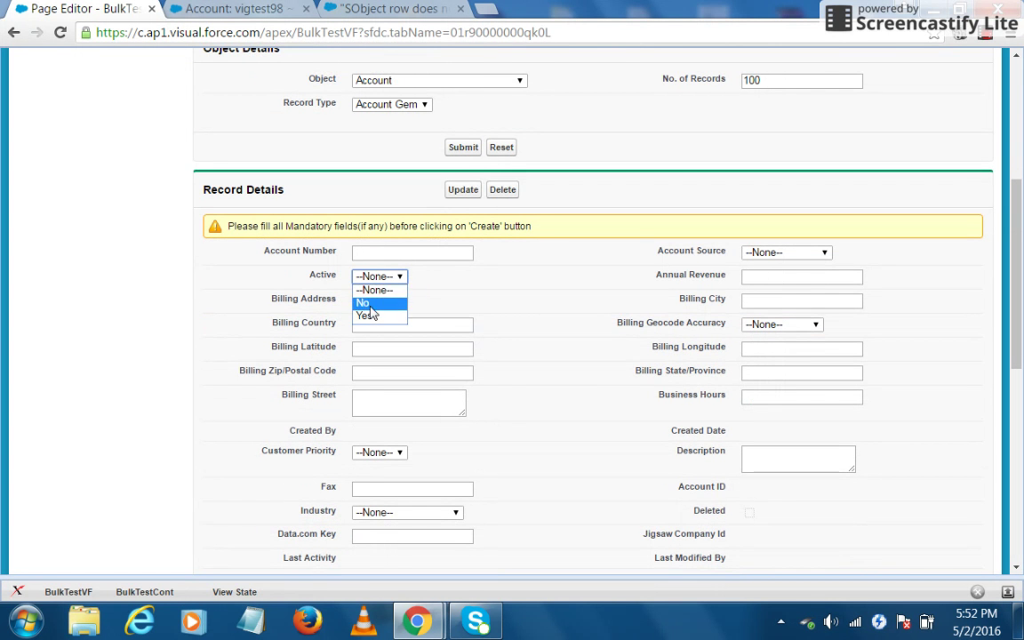
left_click(372, 316)
left_click(462, 190)
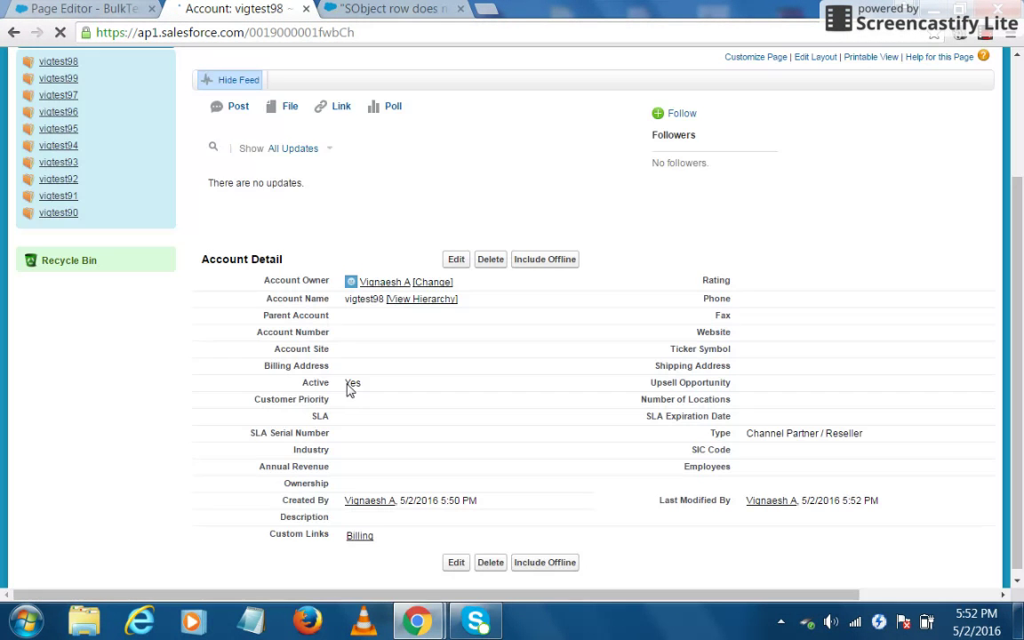
Highlight the vigtest98 account's Active field to confirm it now reads Yes
left_click_drag(305, 399, 324, 384)
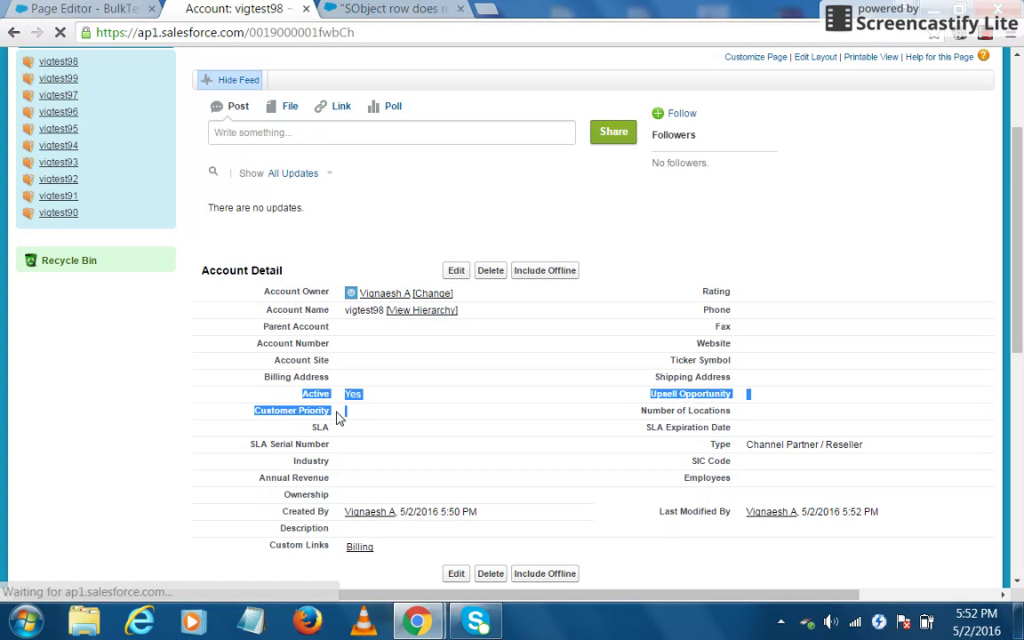
Delete all 100 test Account records from the bulk testing page
left_click(43, 8)
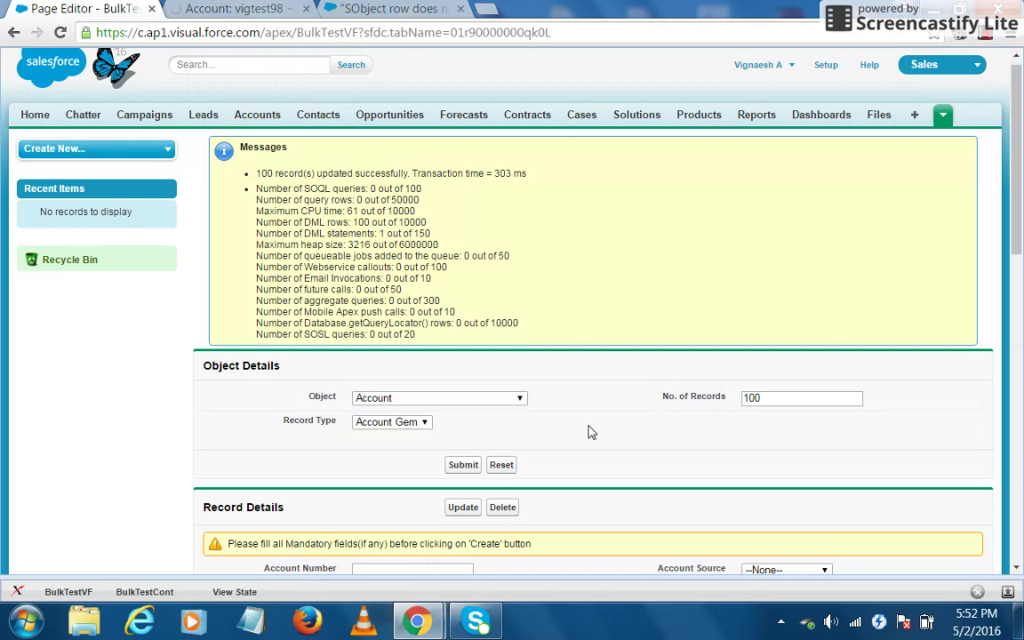
left_click(502, 507)
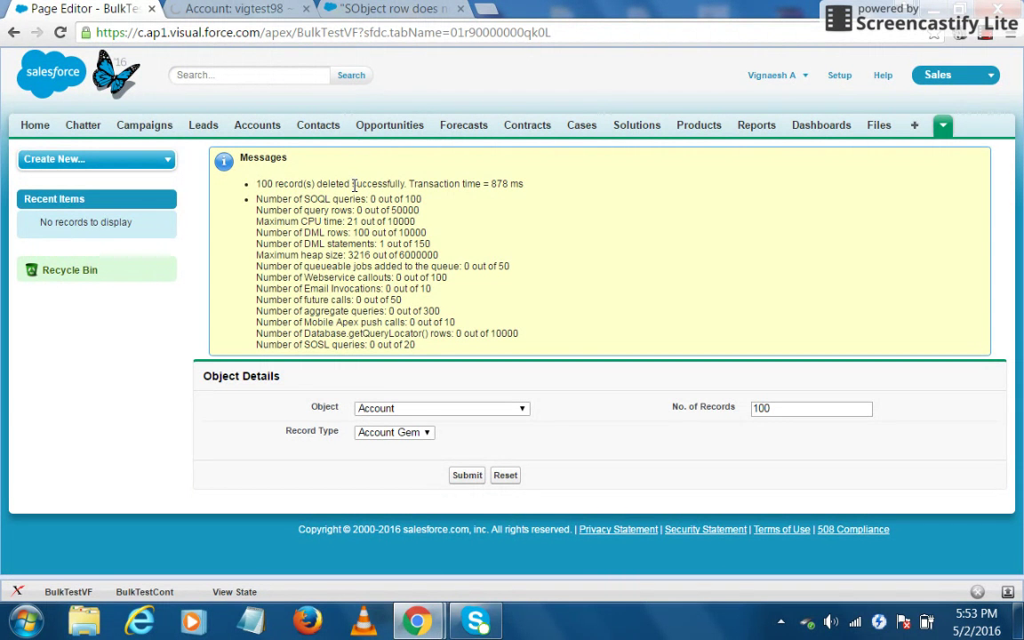
Confirm the Accounts home lists no remaining records, then return to the bulk test results
left_click(256, 8)
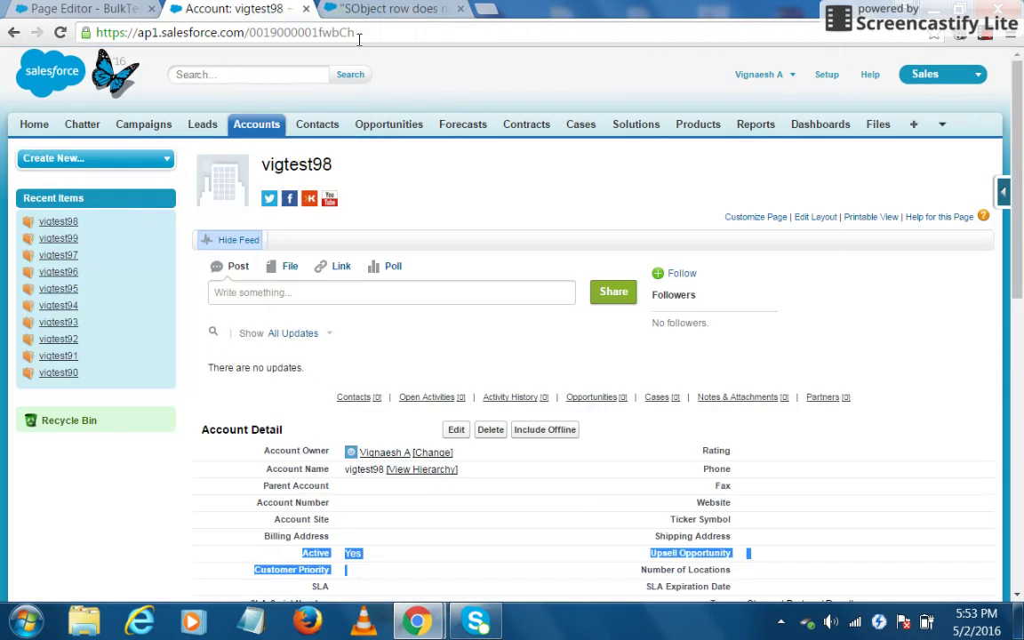
left_click(360, 33)
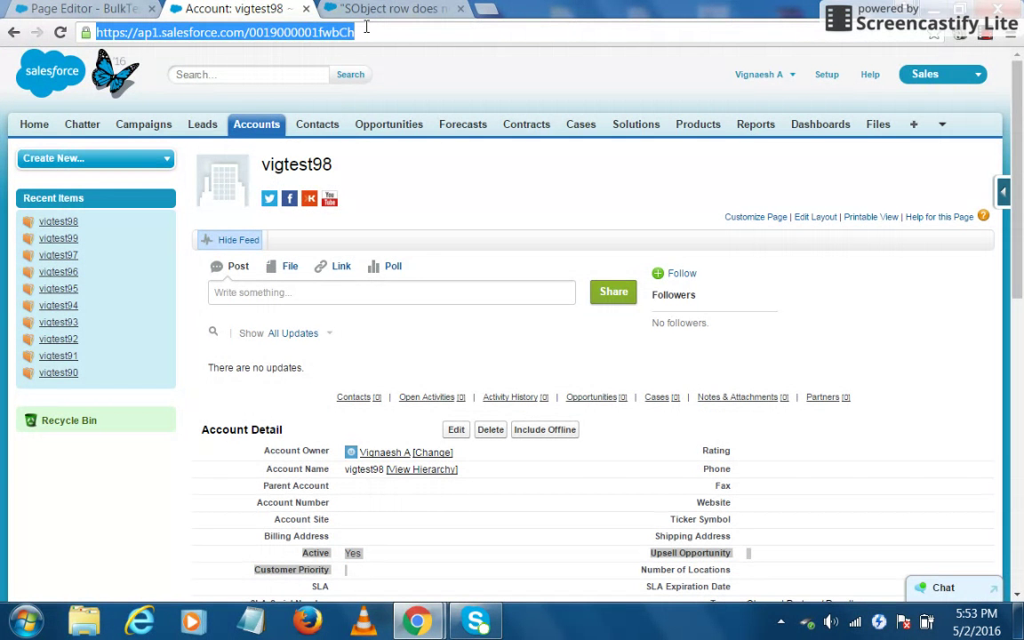
left_click(240, 133)
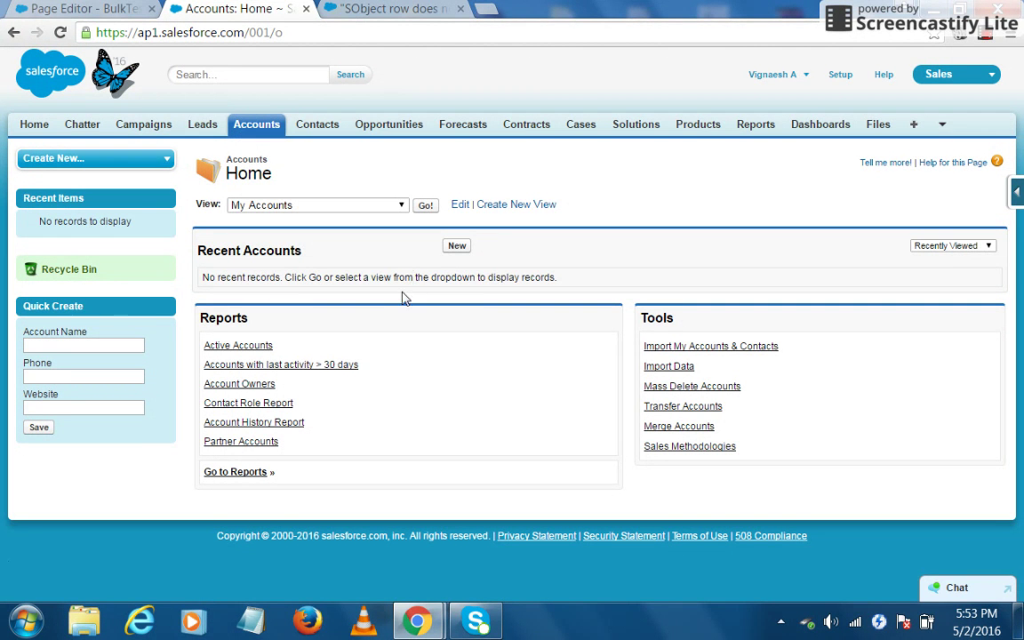
left_click(100, 7)
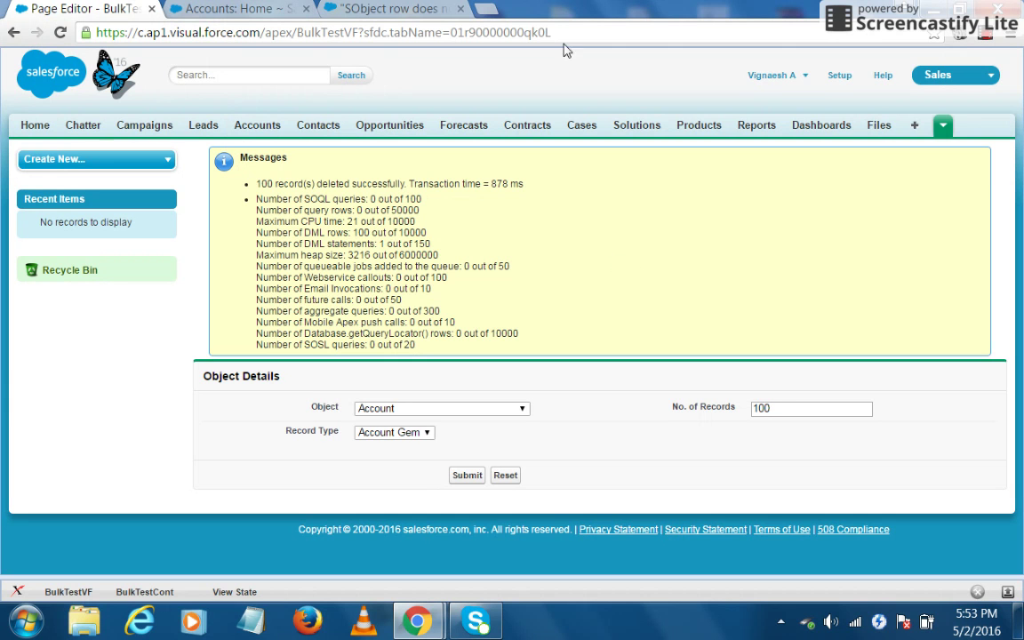
Reopen Bulk Data Testing, set Account with 100 records, and submit to show Record Details
left_click(943, 133)
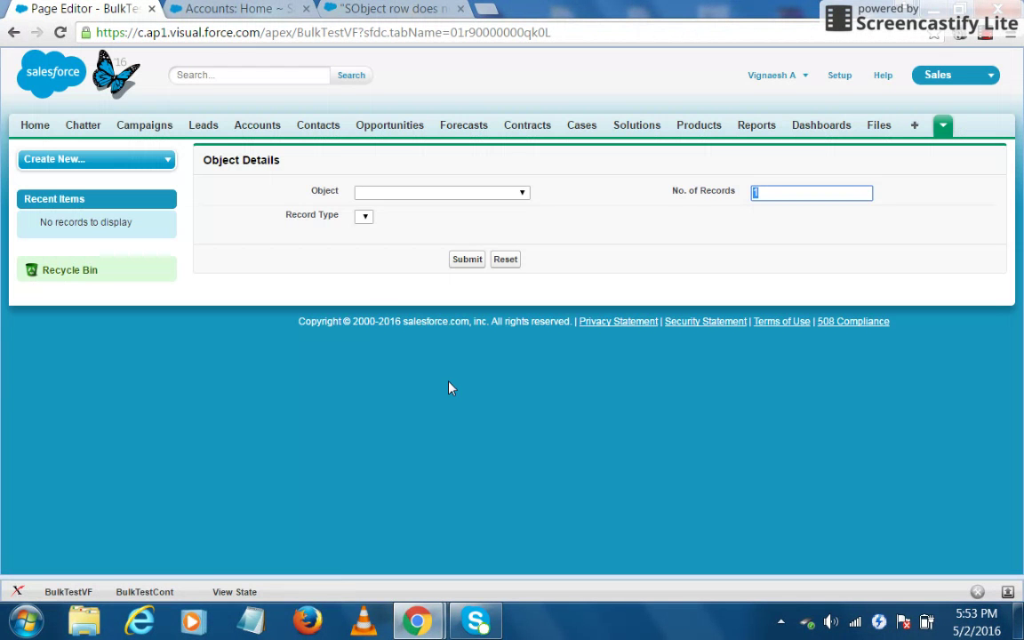
left_click(520, 200)
left_click(466, 232)
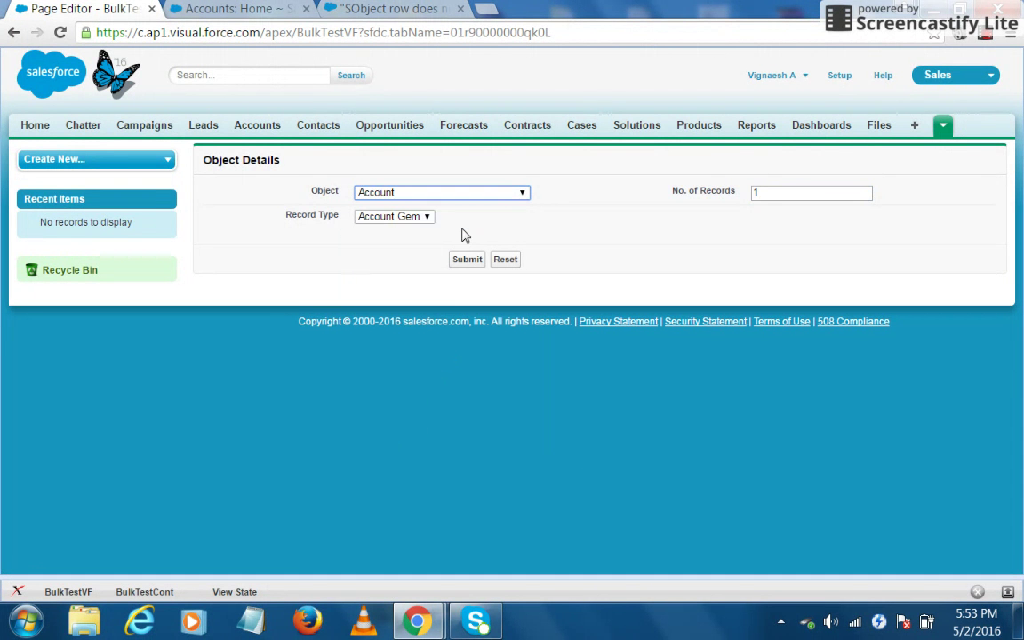
left_click(820, 192)
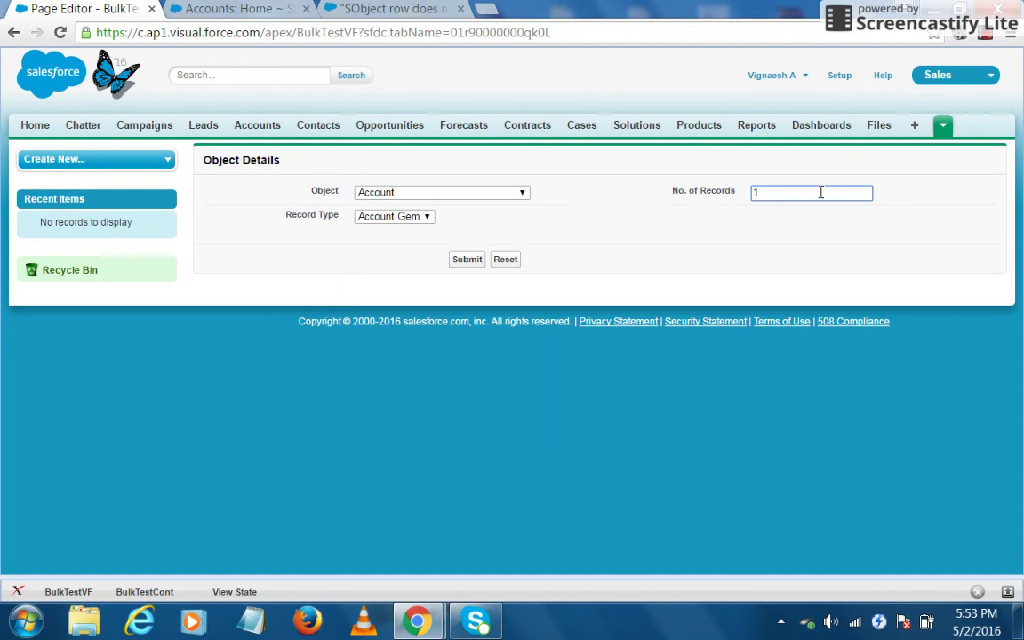
type("100")
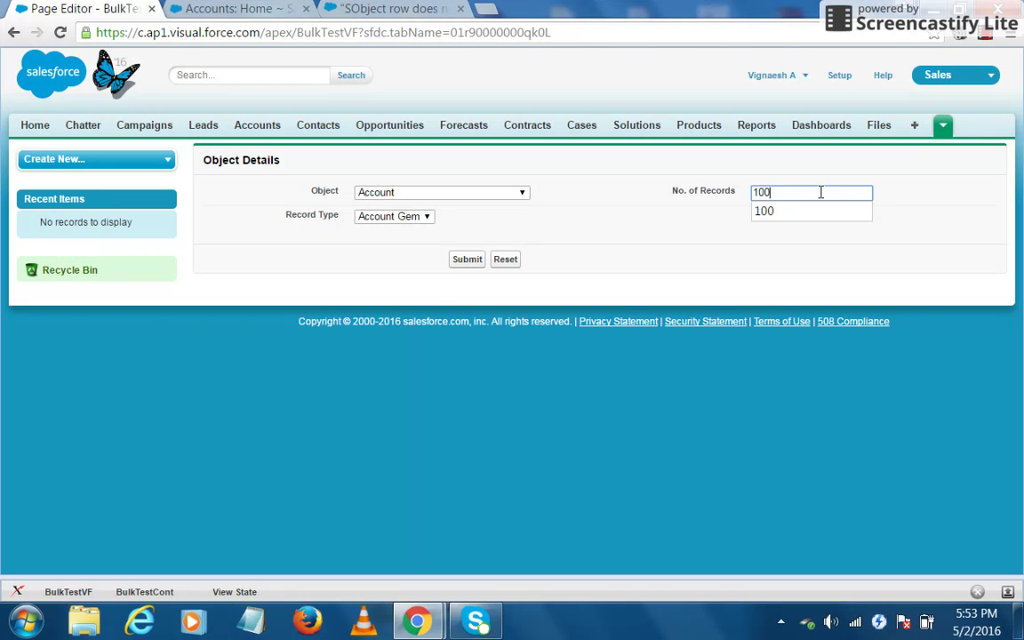
left_click(455, 260)
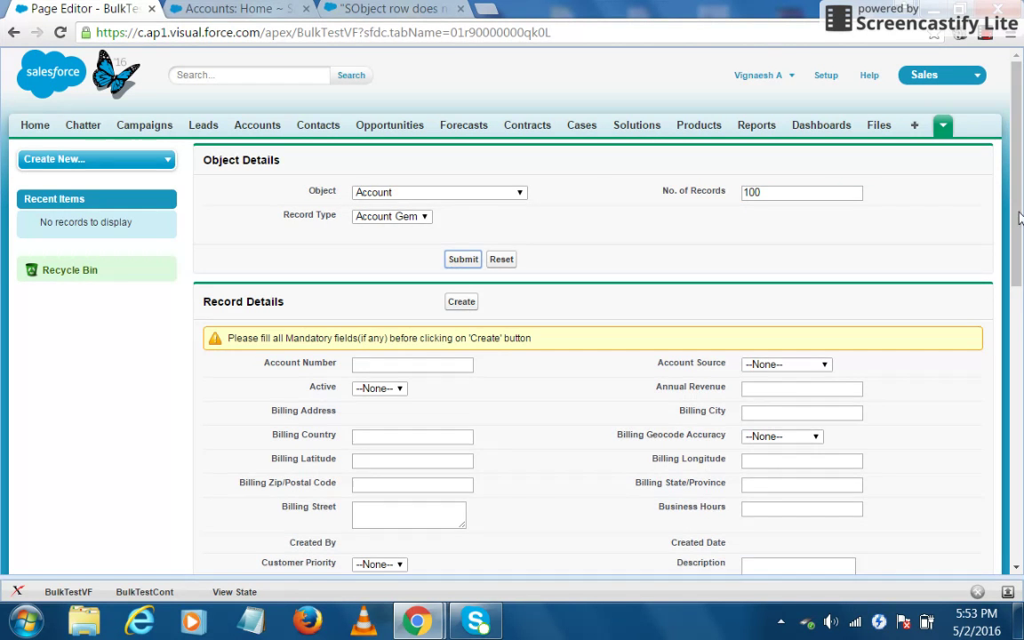
Blank out the mandatory Account Owner field and run Create to reproduce the Visualforce error
scroll(930, 492, "down", 4)
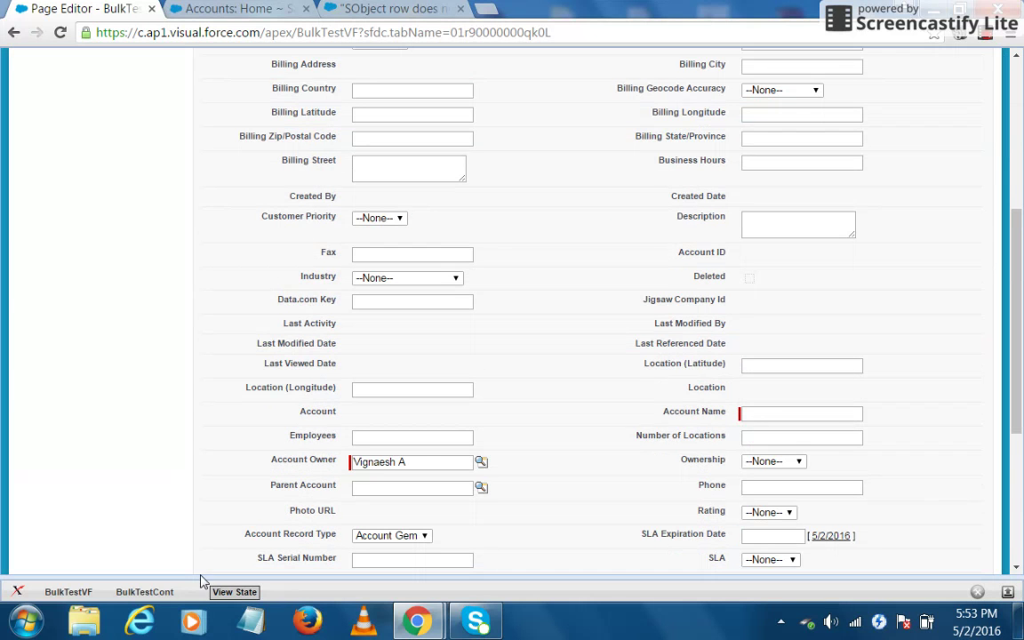
left_click(417, 460)
key("BackSpace")
key("BackSpace")
key("BackSpace")
key("BackSpace")
key("BackSpace")
key("BackSpace")
key("BackSpace")
key("BackSpace")
key("BackSpace")
key("BackSpace")
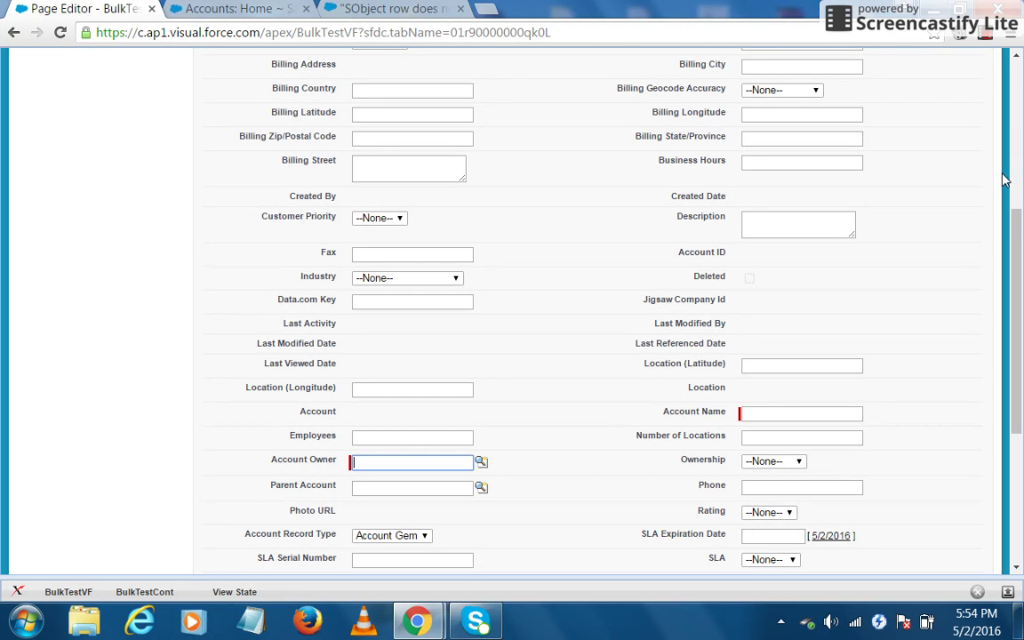
scroll(1014, 97, "up", 3)
scroll(1022, 80, "up", 2)
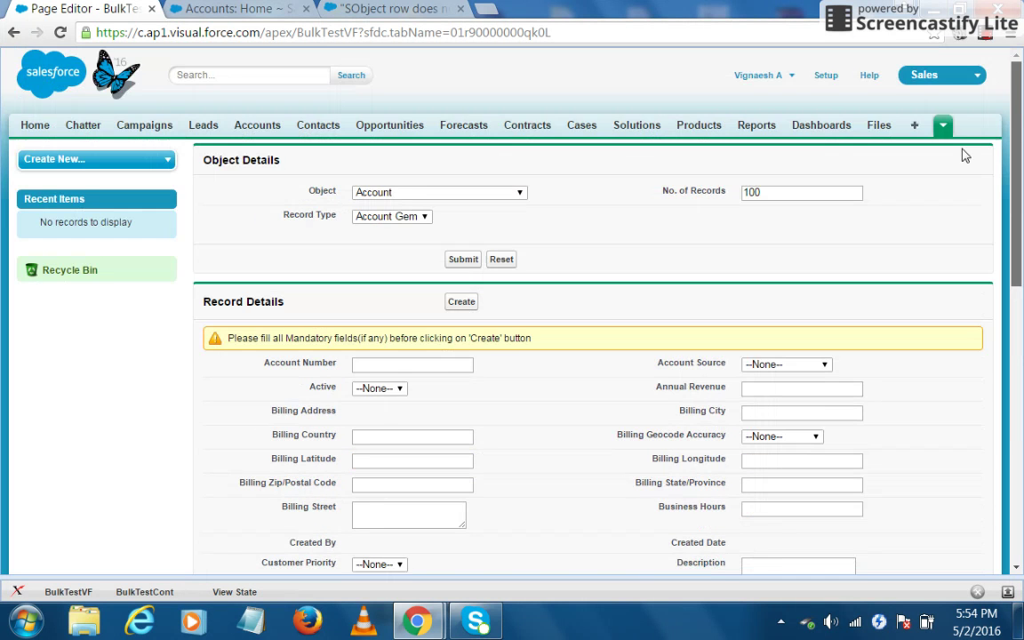
left_click(461, 302)
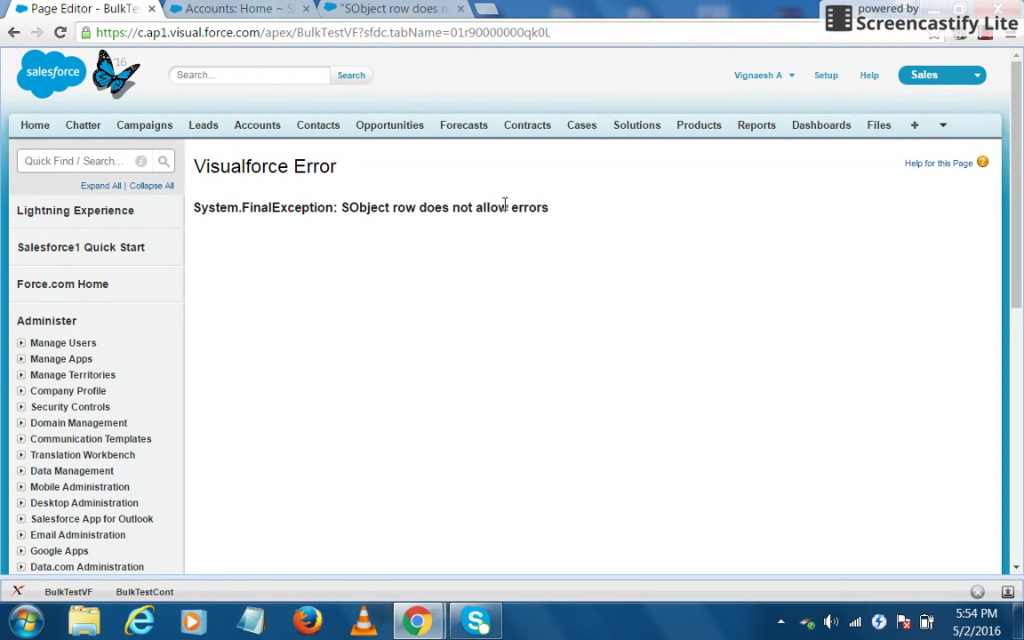
left_click(430, 8)
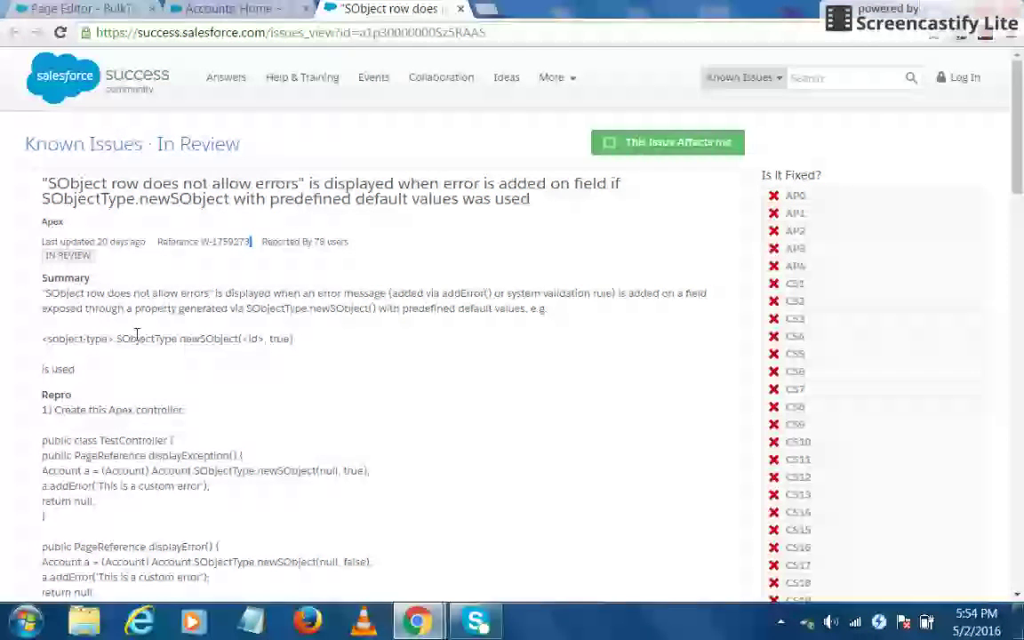
left_click_drag(130, 338, 258, 339)
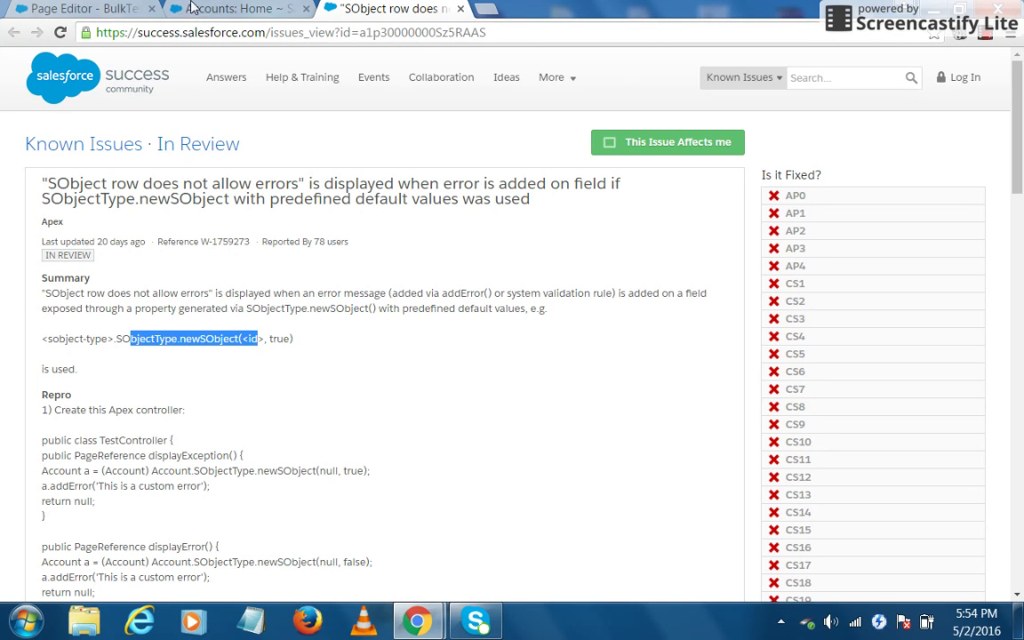
left_click(80, 8)
left_click_drag(350, 213, 510, 214)
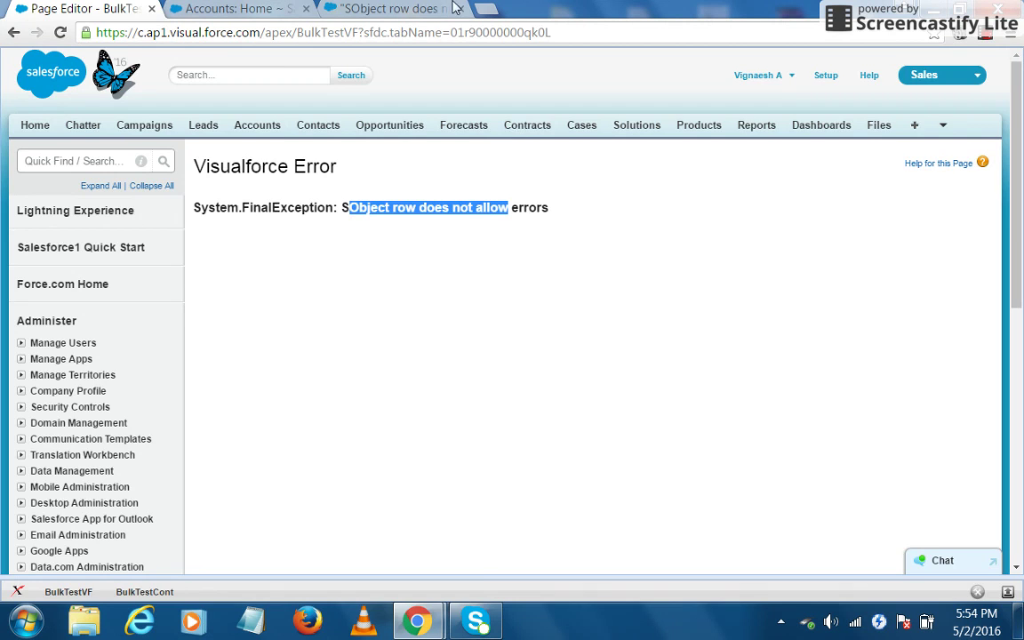
left_click(395, 8)
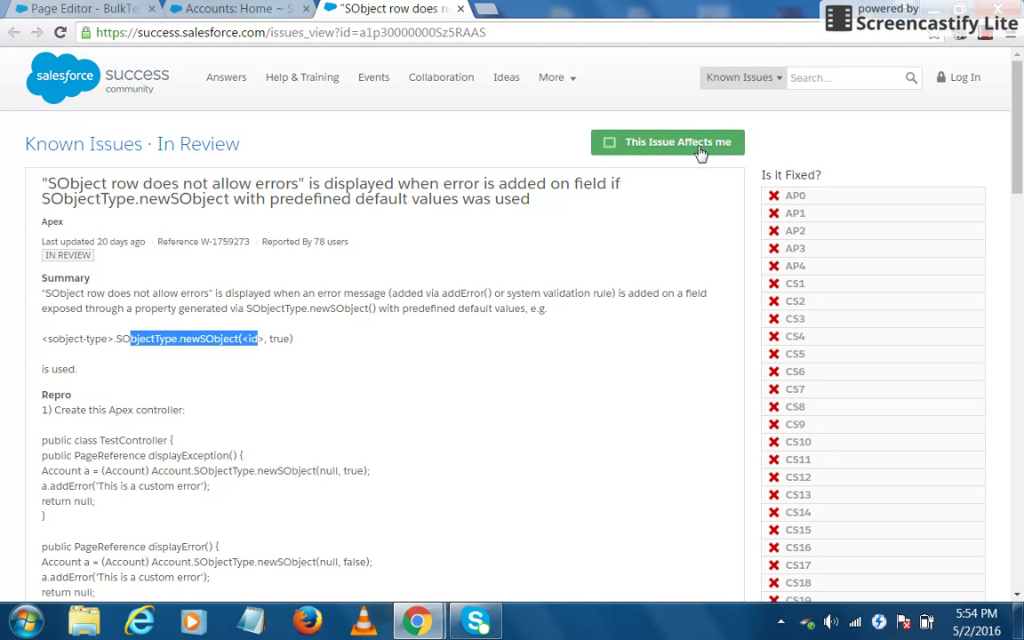
left_click(96, 7)
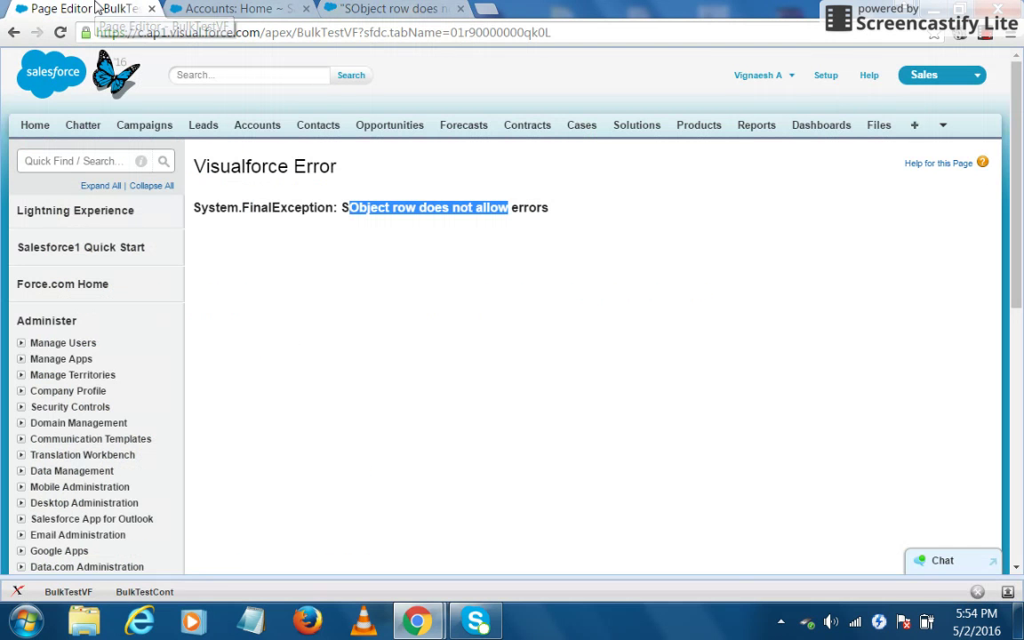
Reopen the Bulk Data Testing page from the tab-bar overflow menu
left_click(942, 125)
left_click(920, 170)
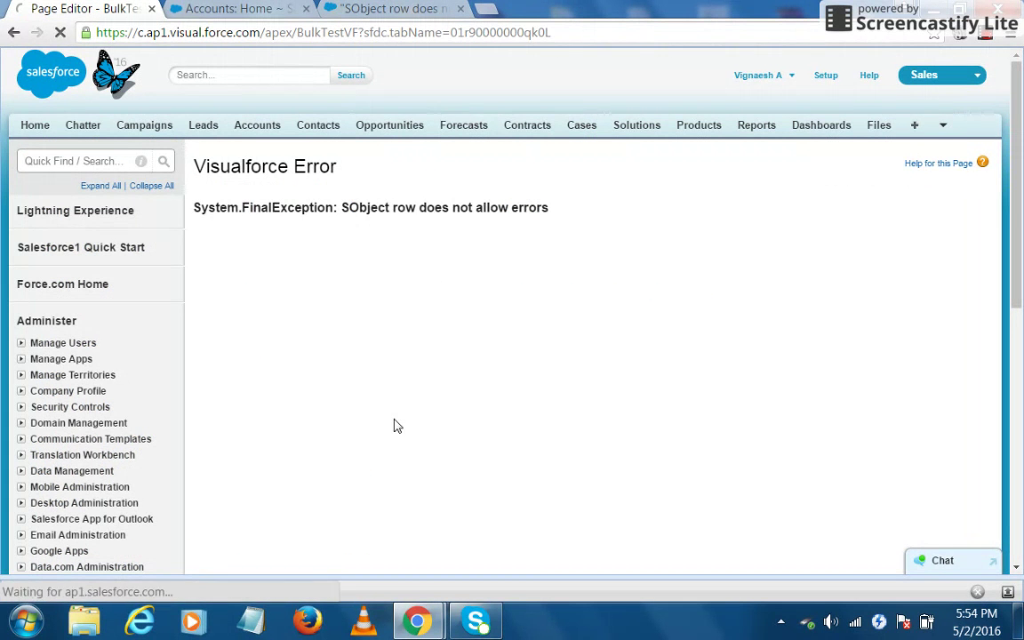